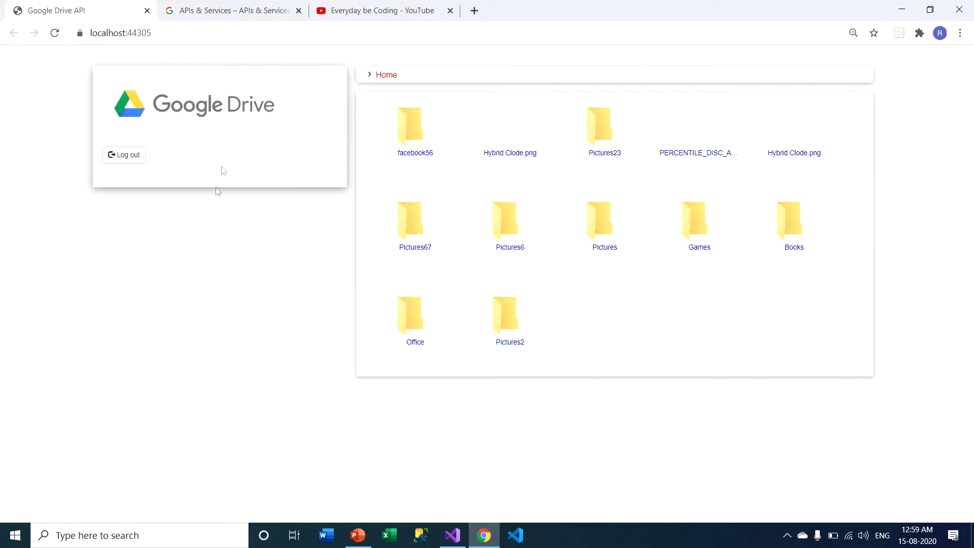
Step: Check which Google account is signed in to the browser and switch to the Google APIs console page
click(940, 33)
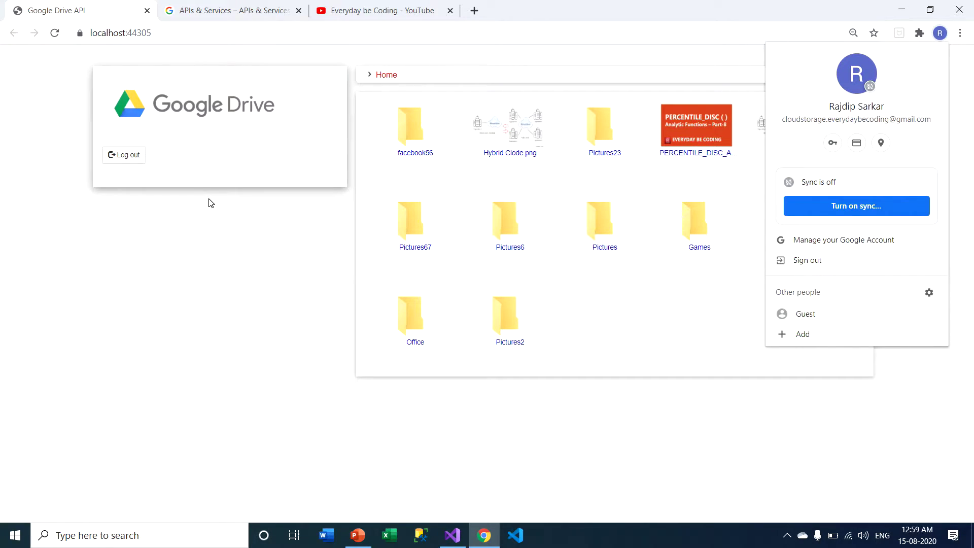
click(134, 286)
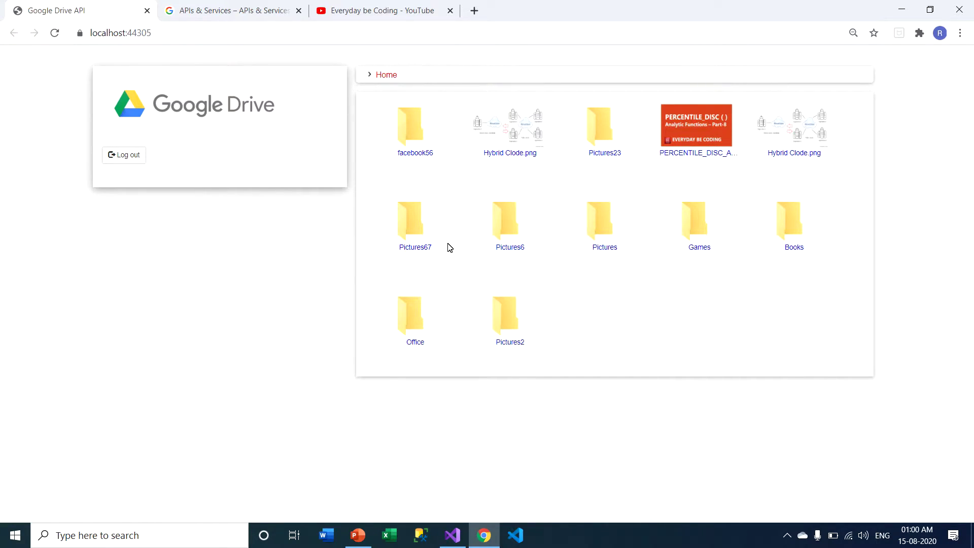
click(245, 10)
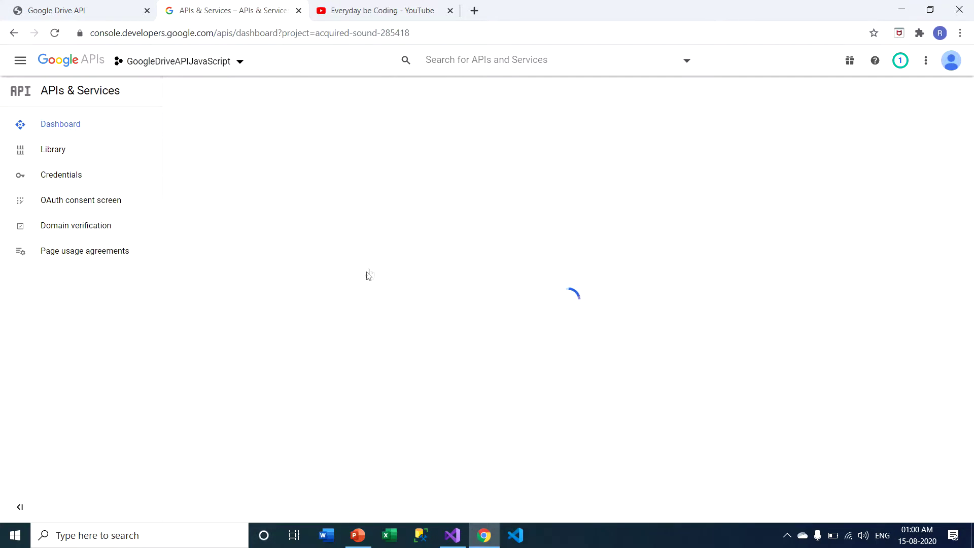
click(102, 9)
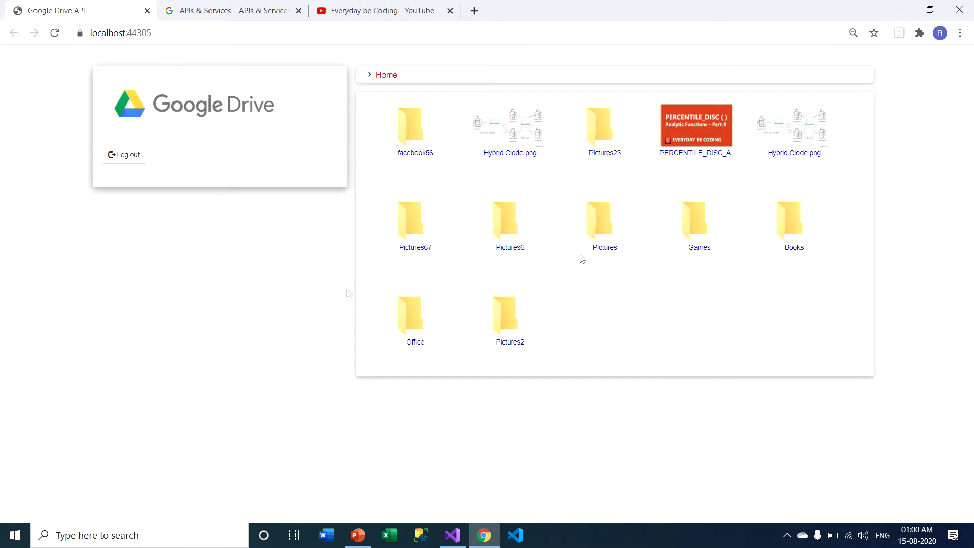
click(239, 11)
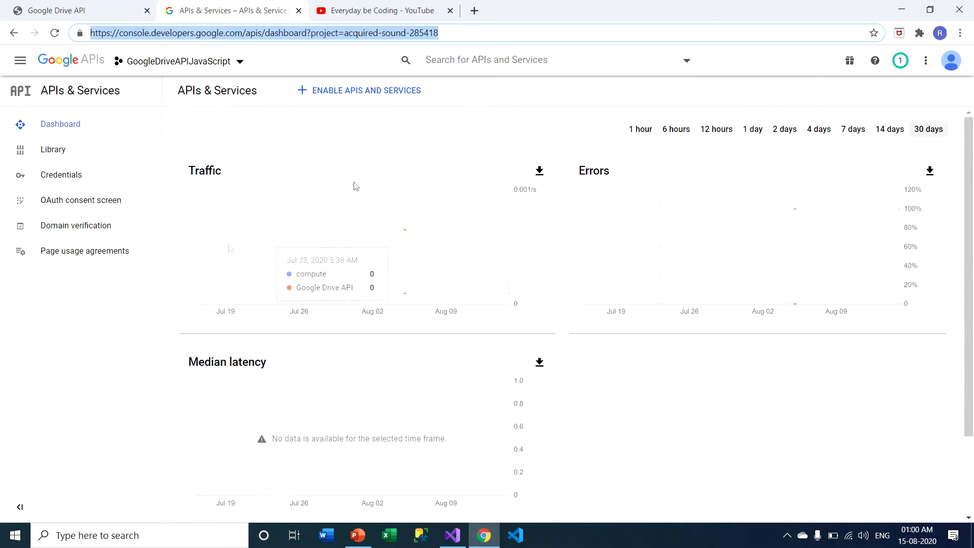
Step: Review the recent projects without changing the selected GoogleDriveAPIJavaScript project, and examine the API usage table on the dashboard
click(248, 65)
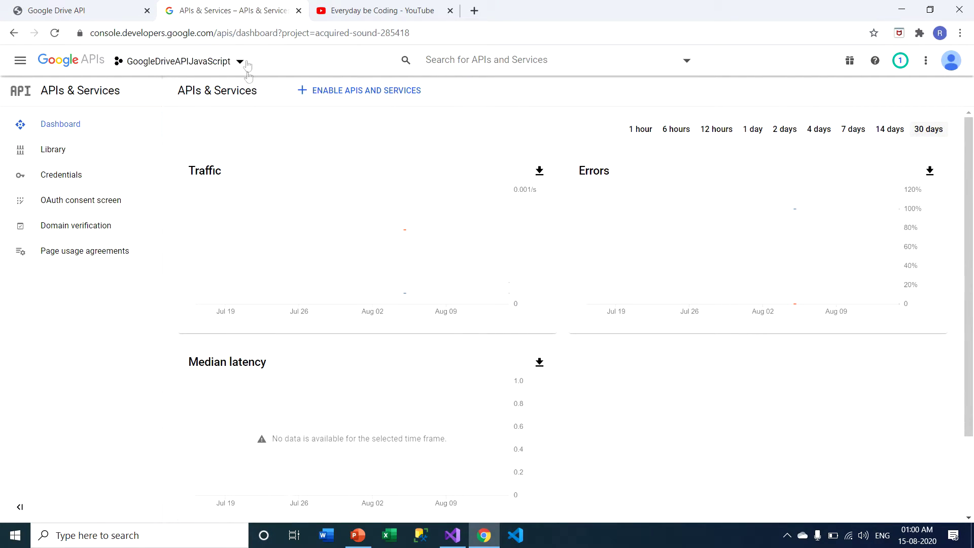
click(241, 62)
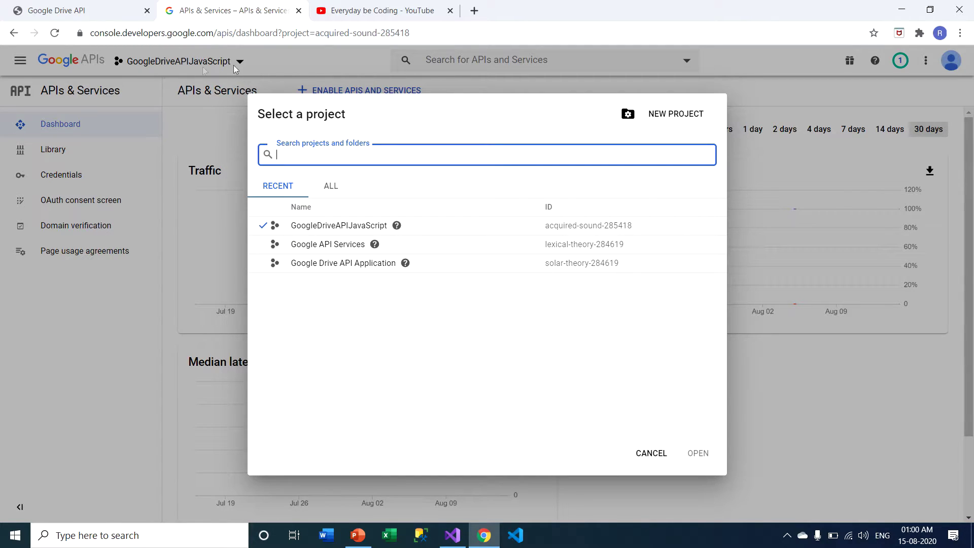
click(651, 452)
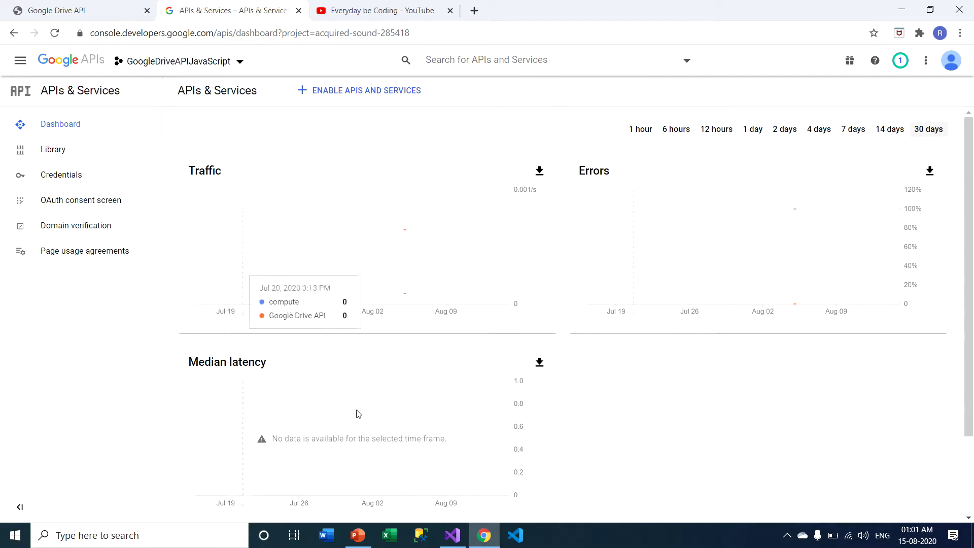
scroll(336, 415, down, 2)
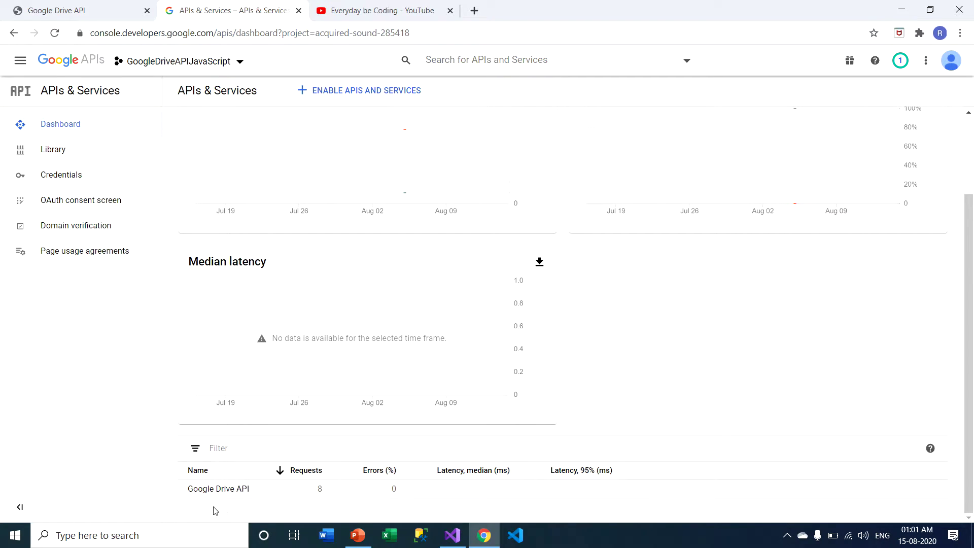
scroll(844, 363, up, 2)
Step: Browse the API Library to the Google Drive API in the G Suite category and return to the dashboard
click(46, 159)
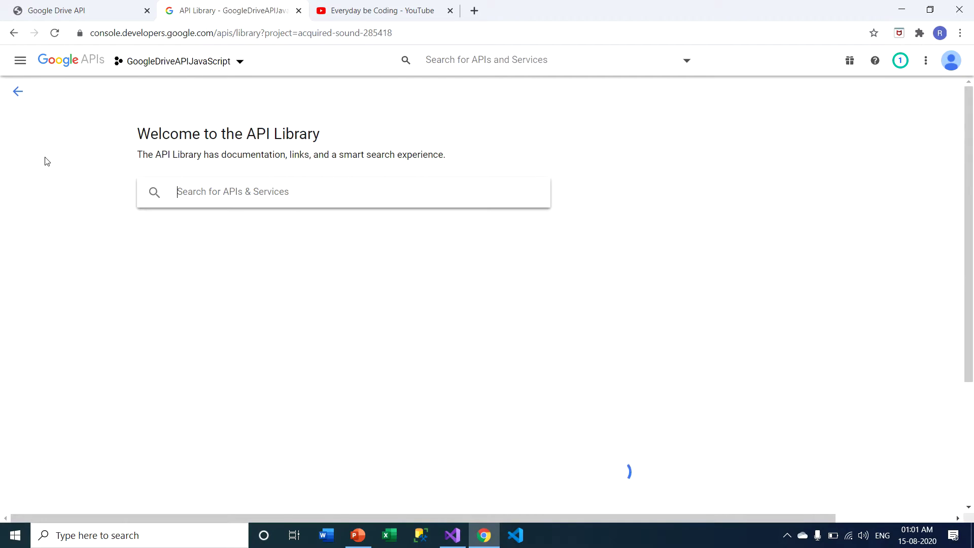
click(309, 203)
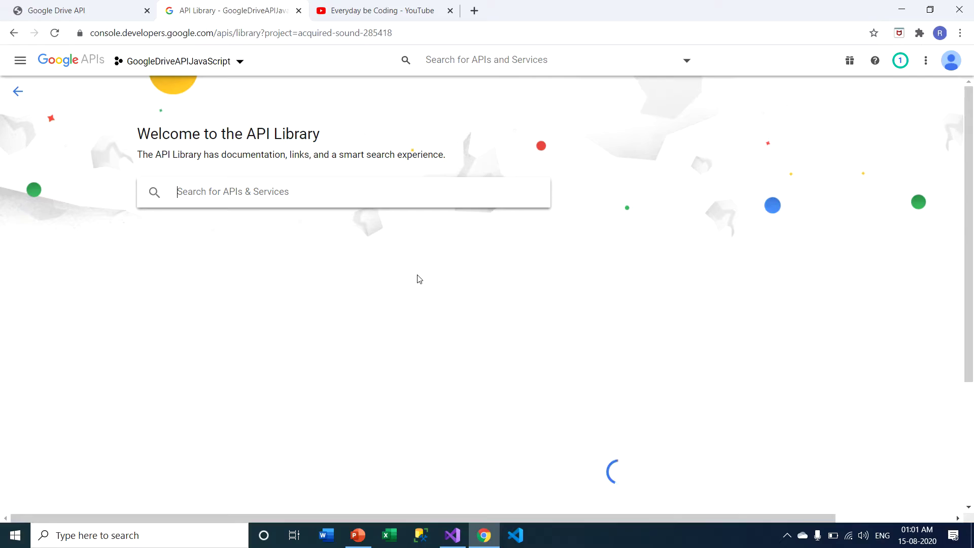
scroll(515, 289, down, 12)
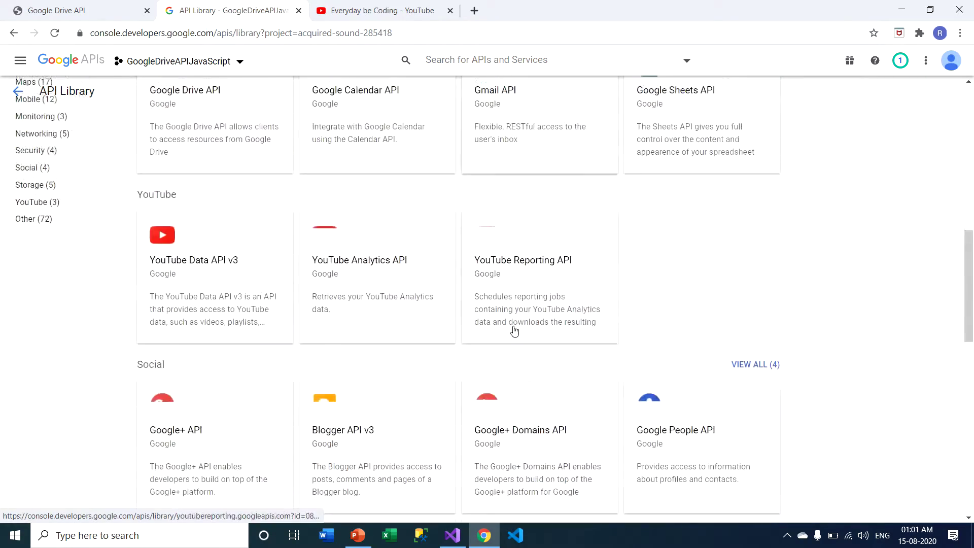
scroll(514, 331, up, 6)
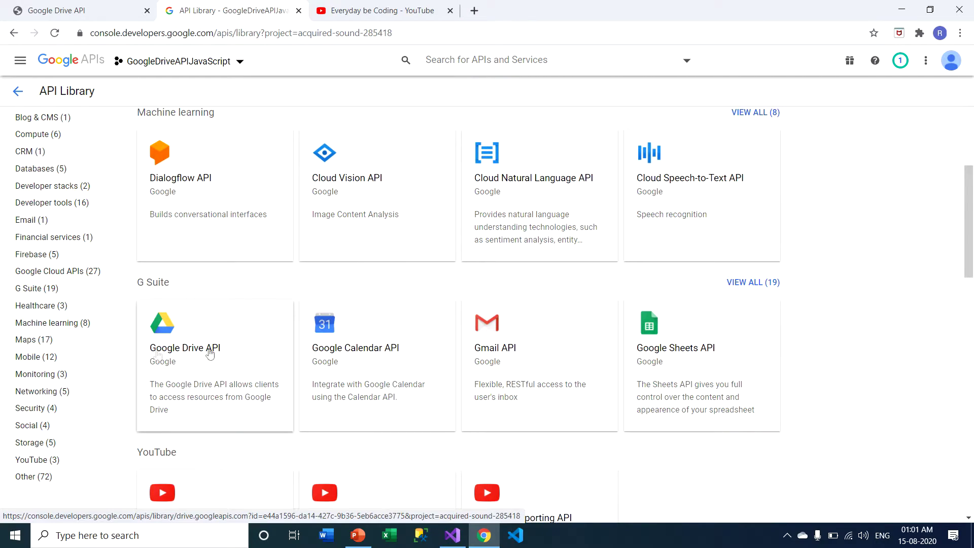
scroll(294, 365, up, 5)
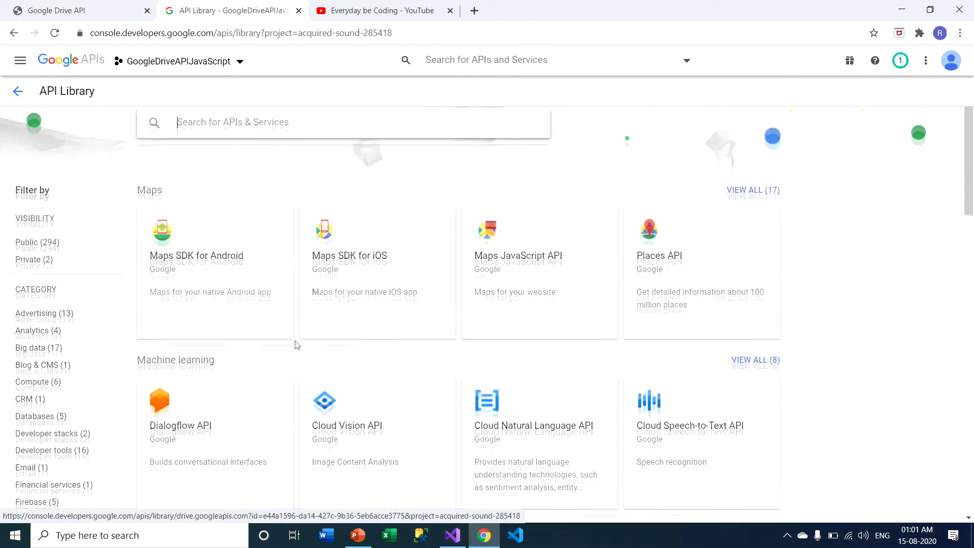
click(14, 34)
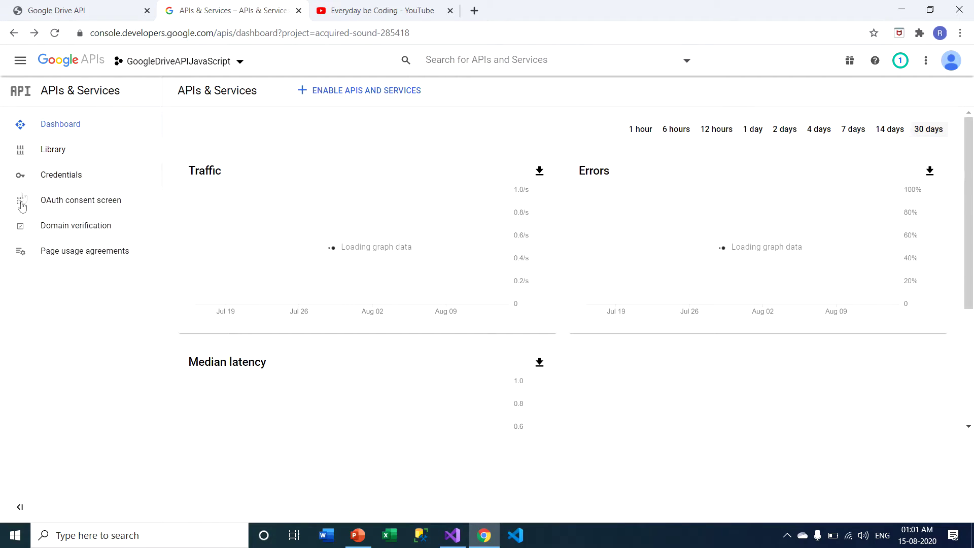
Step: Open the project's OAuth consent screen and check the application name
click(99, 208)
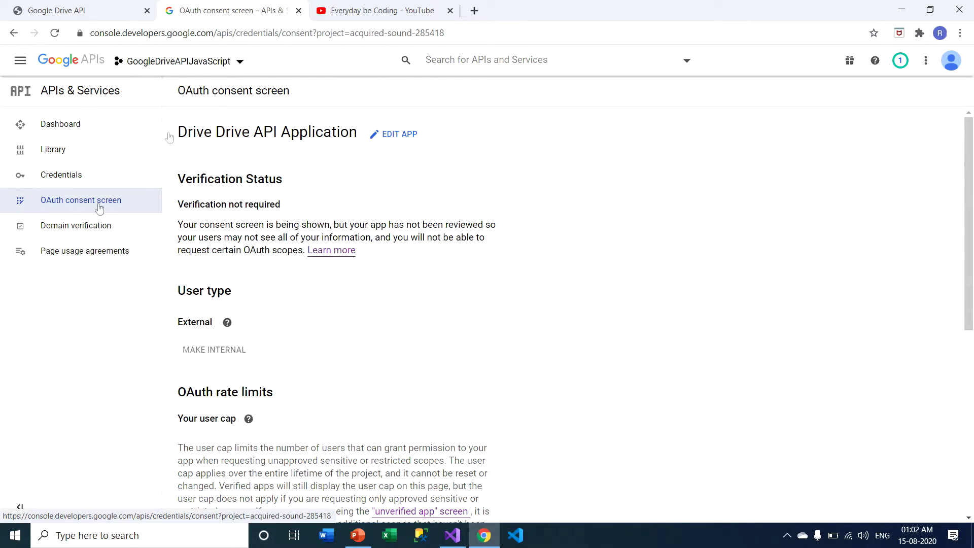
drag(177, 133, 362, 140)
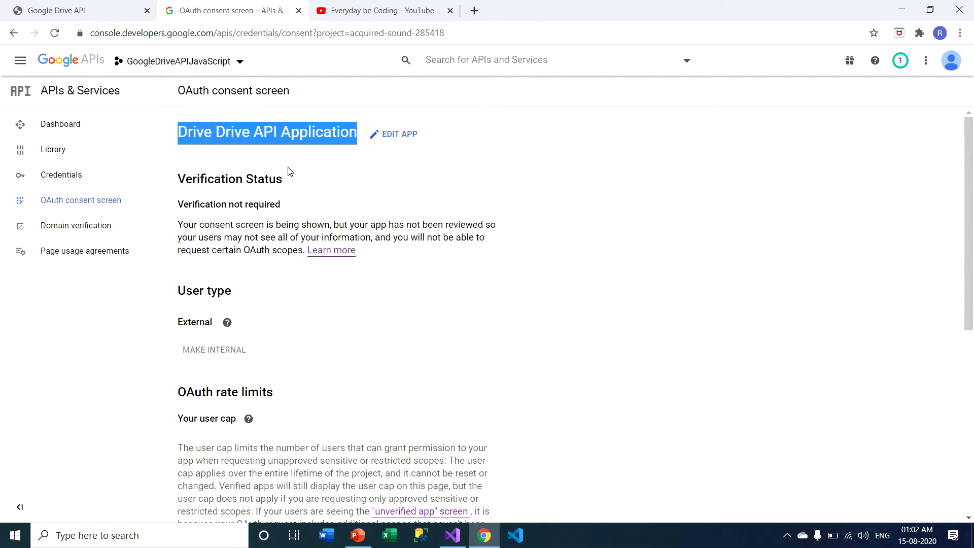
click(284, 150)
drag(178, 134, 362, 135)
click(631, 242)
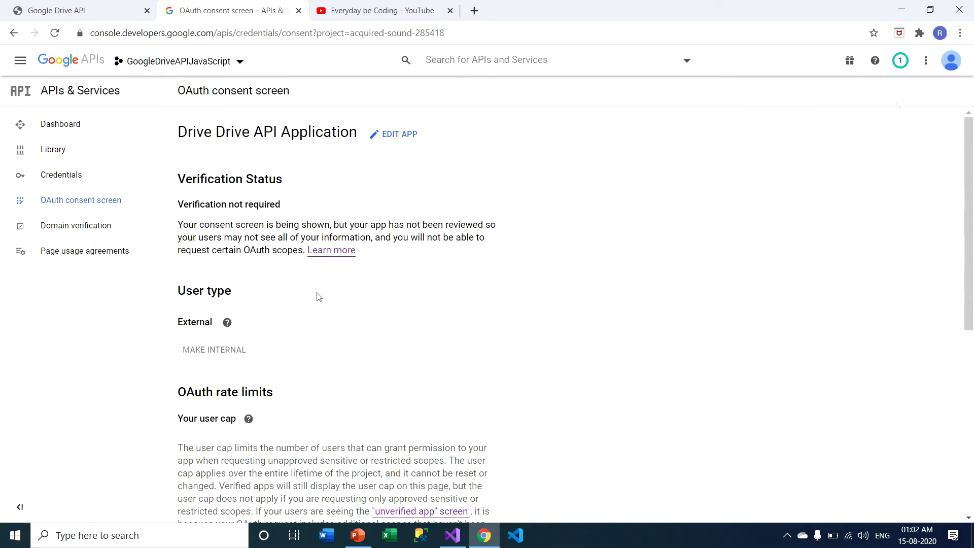
Step: Check the e-mail address of the account signed in to the console
click(952, 63)
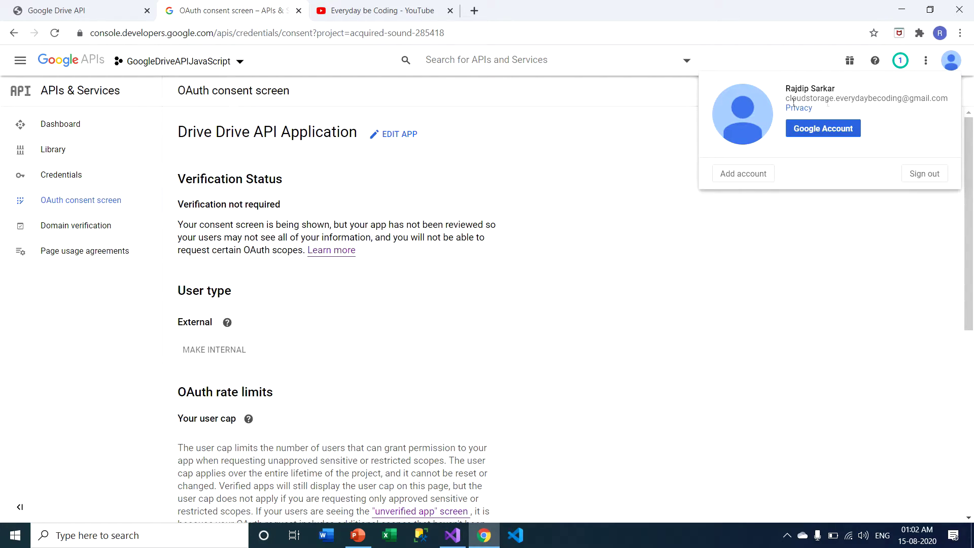
drag(794, 102, 948, 104)
click(309, 304)
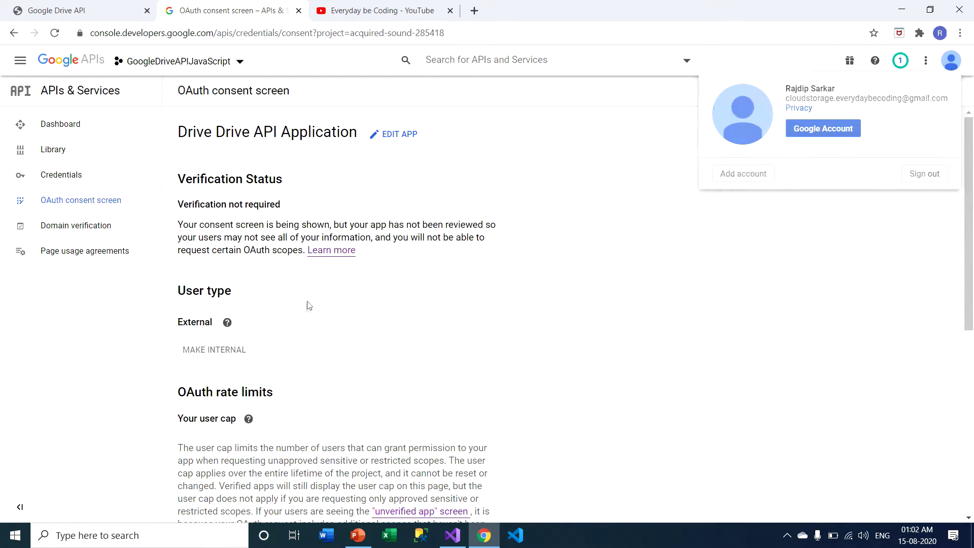
Step: Examine the user type on the OAuth consent screen and view the Everyday be Coding setup videos on YouTube
drag(179, 328, 224, 327)
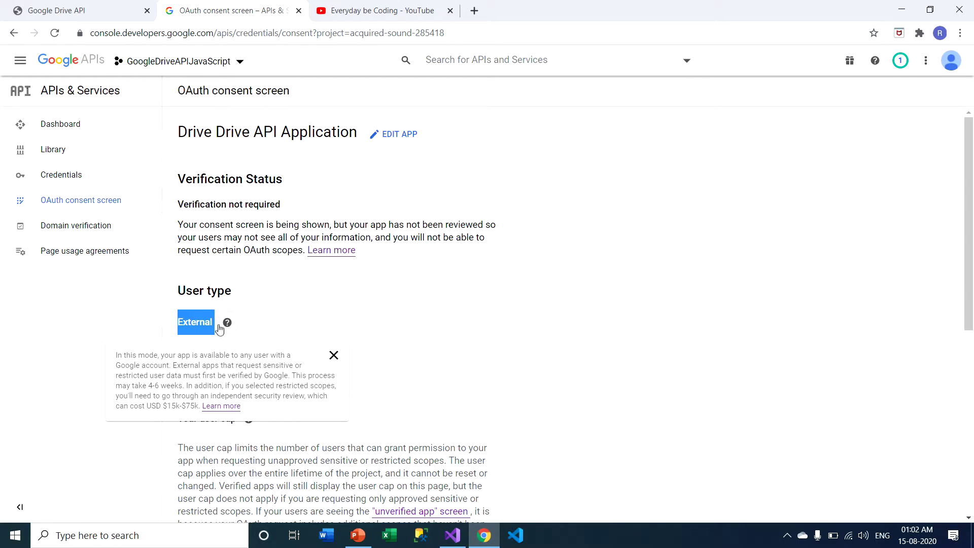
click(681, 272)
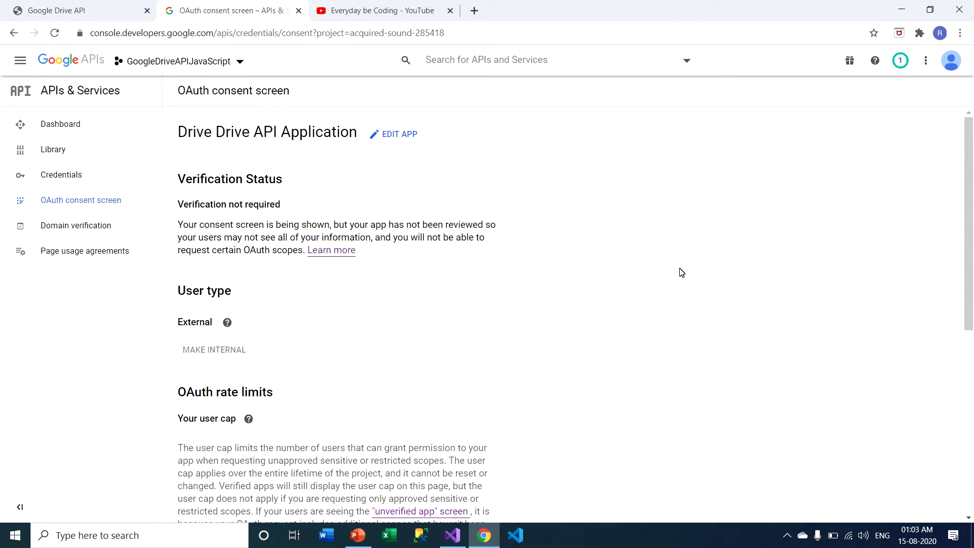
mouse_move(188, 356)
click(386, 11)
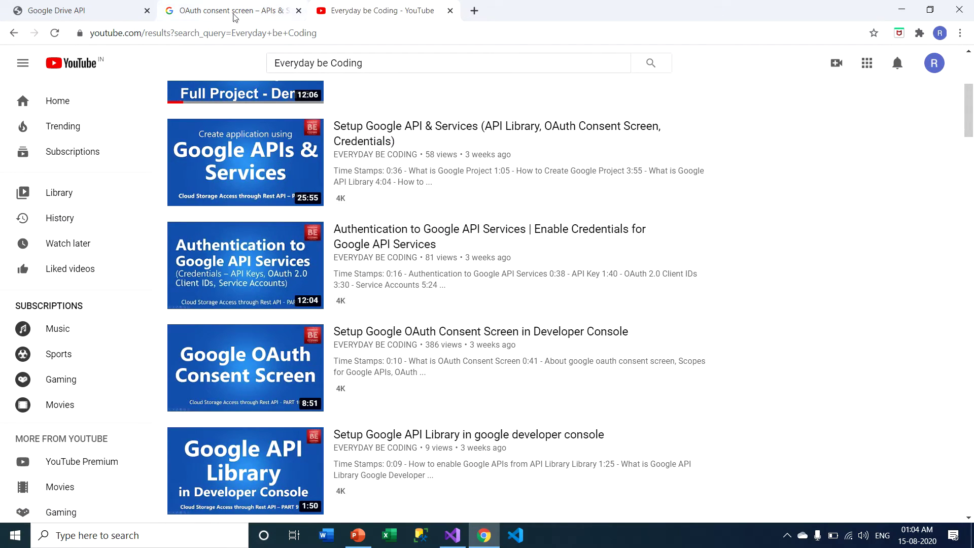
click(236, 15)
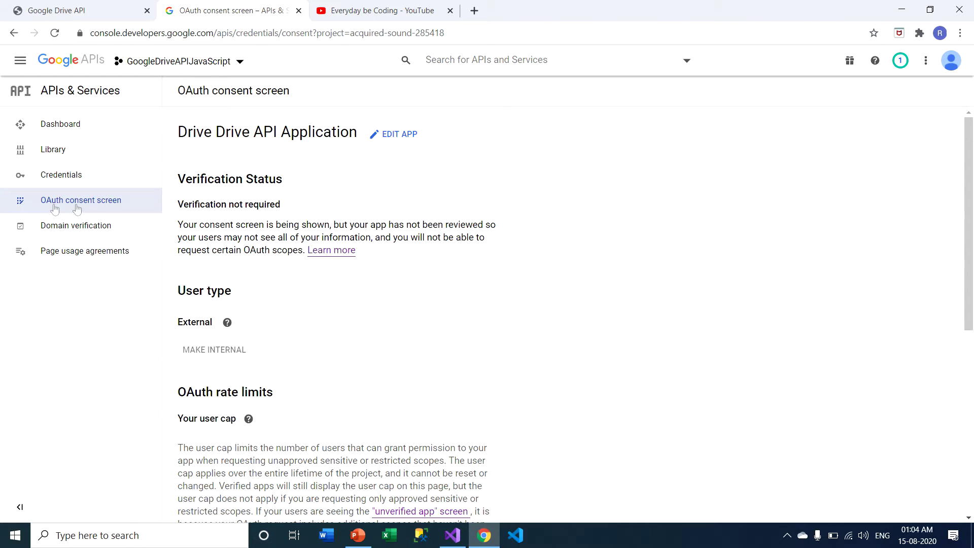
Step: Open the project's credentials and examine the API Keys and OAuth 2.0 Client IDs sections
click(64, 178)
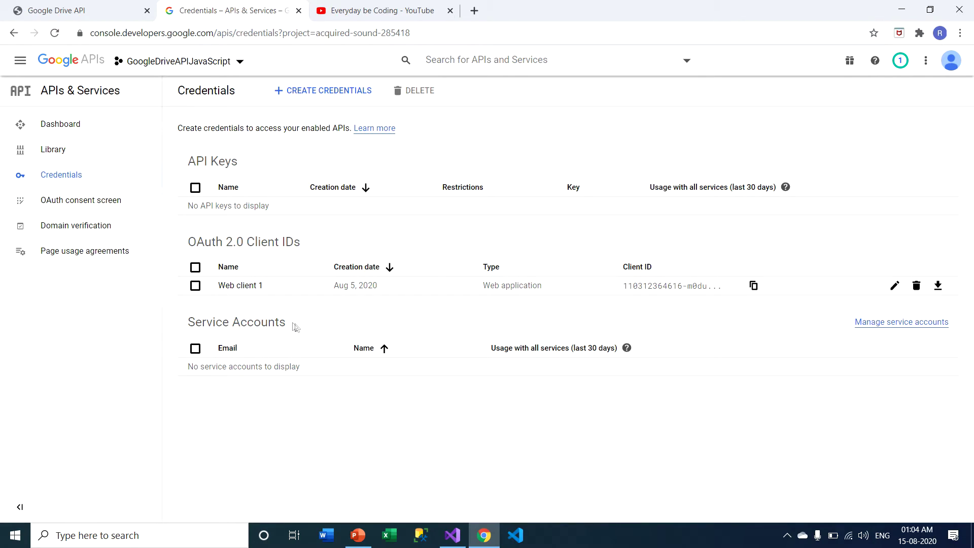
drag(186, 164, 242, 165)
drag(187, 244, 311, 246)
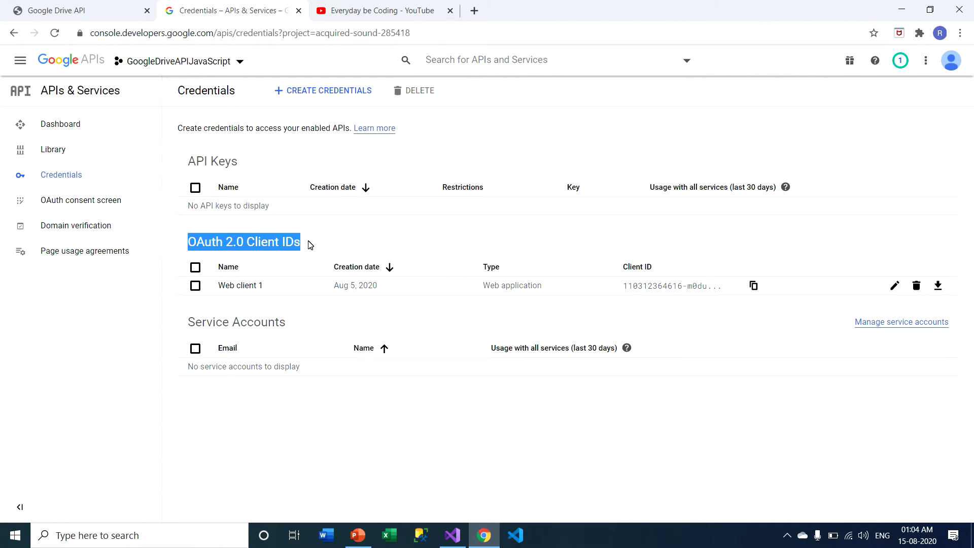
click(208, 247)
drag(302, 246, 186, 245)
click(243, 245)
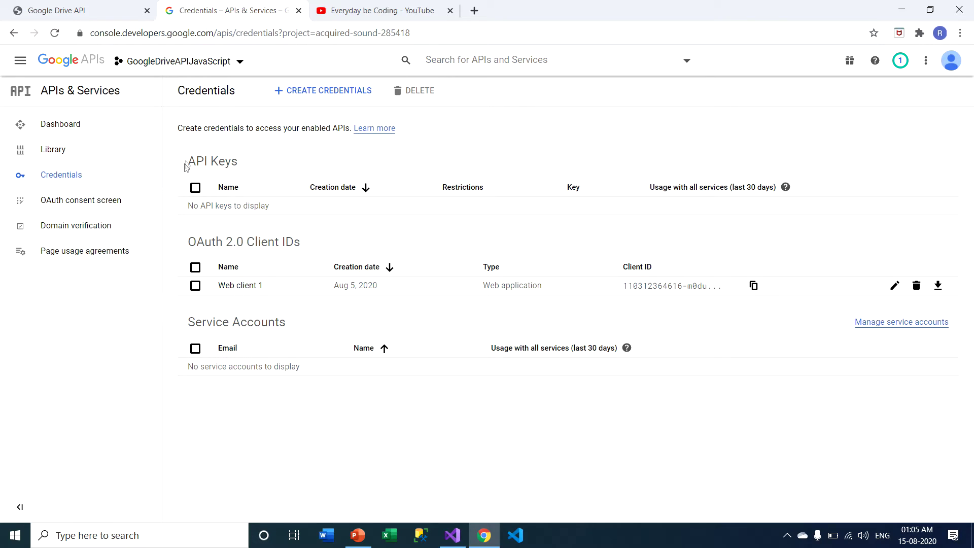
drag(191, 163, 243, 164)
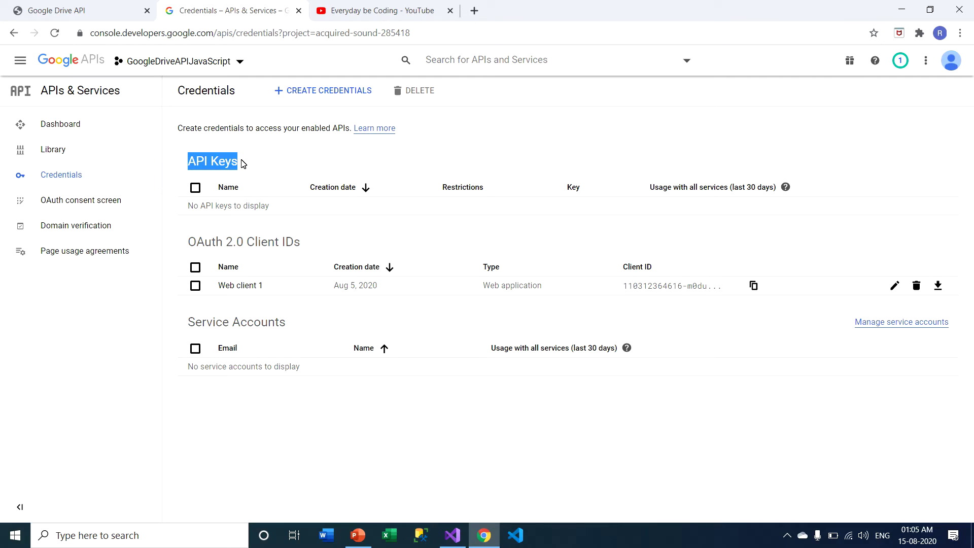
click(250, 237)
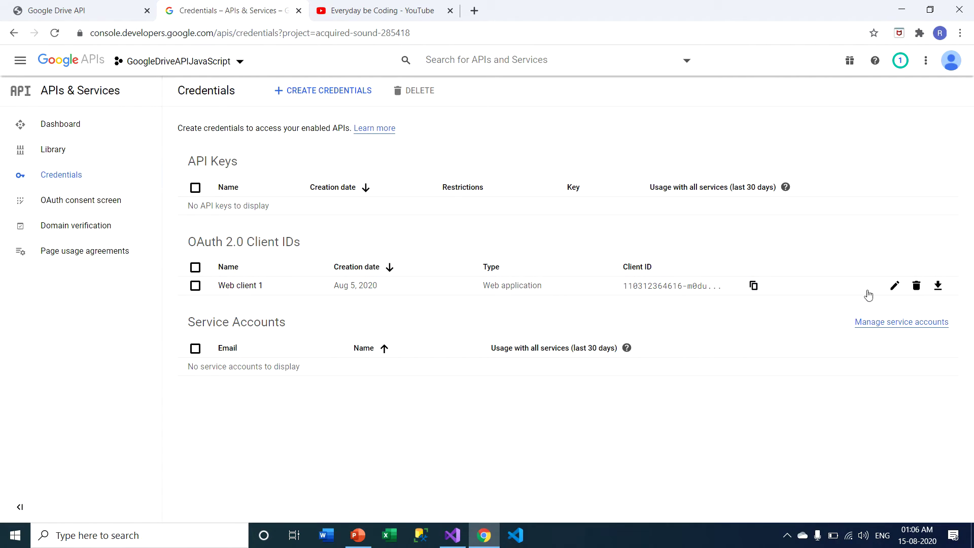
Step: Open the OAuth client Web client 1 for editing and check its name
click(895, 287)
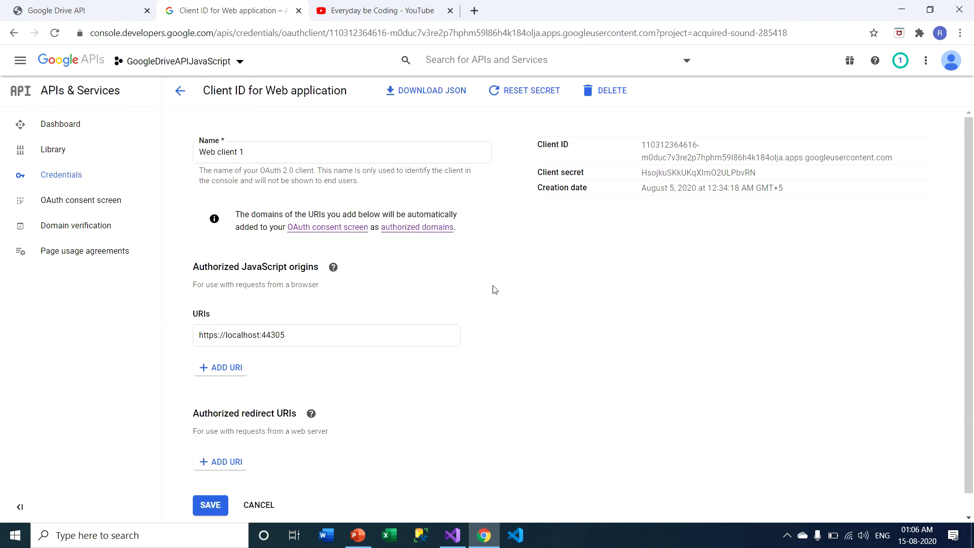
drag(204, 155, 254, 159)
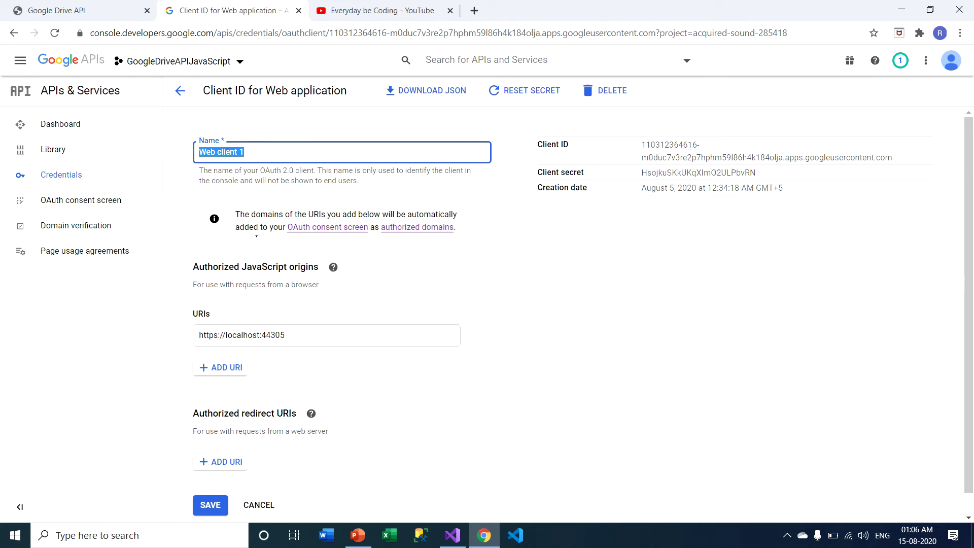
scroll(533, 313, down, 1)
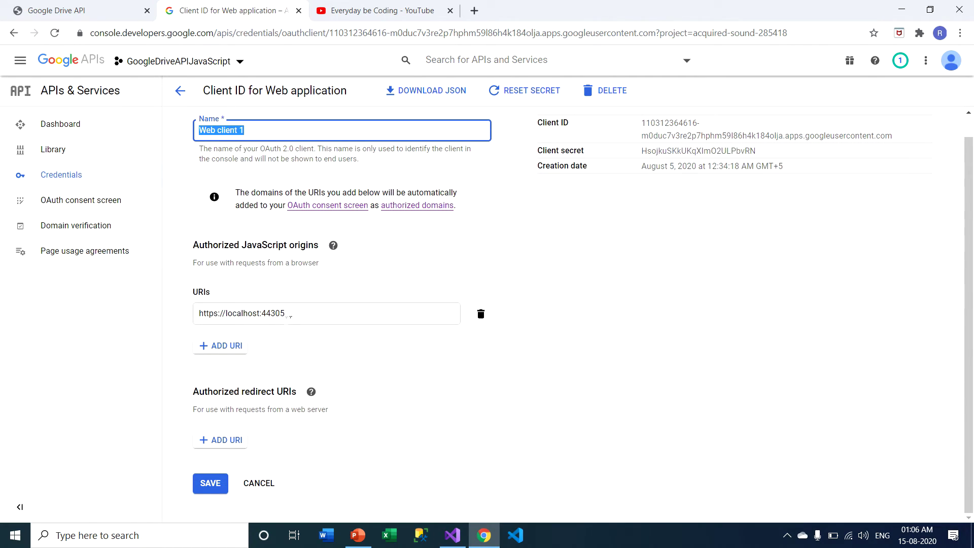
Step: Examine the authorized JavaScript origin URI of the web client, including its port number, and recheck the client name
click(290, 316)
drag(300, 315, 185, 320)
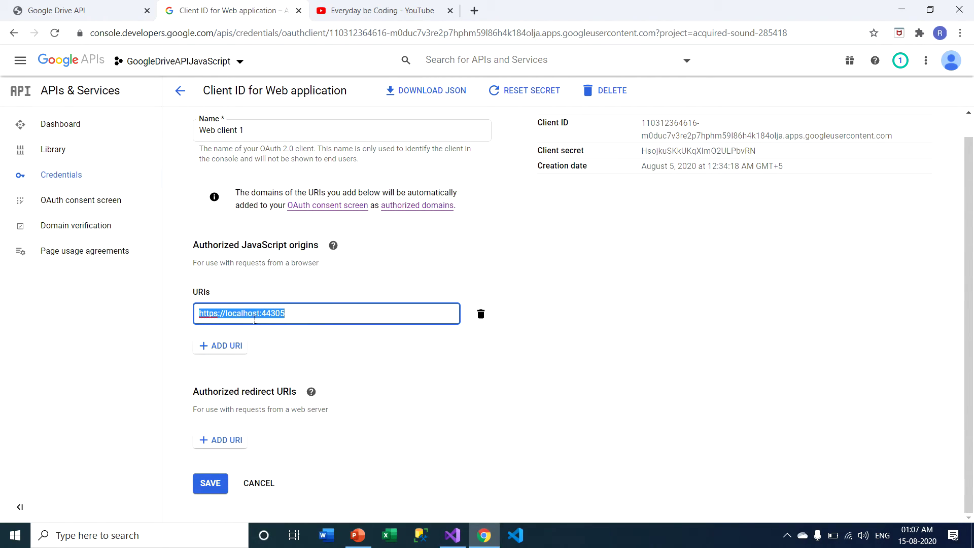
click(324, 315)
drag(261, 315, 296, 319)
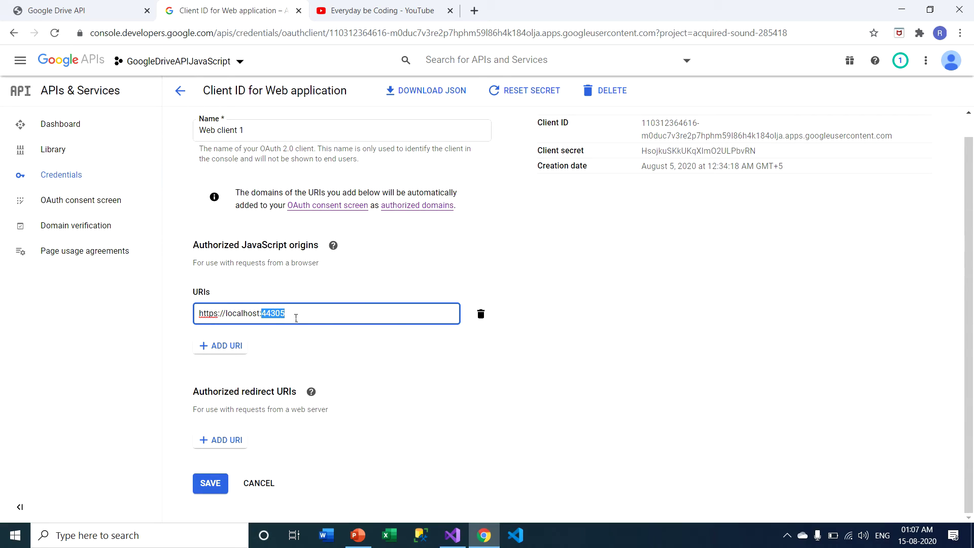
drag(307, 317, 192, 318)
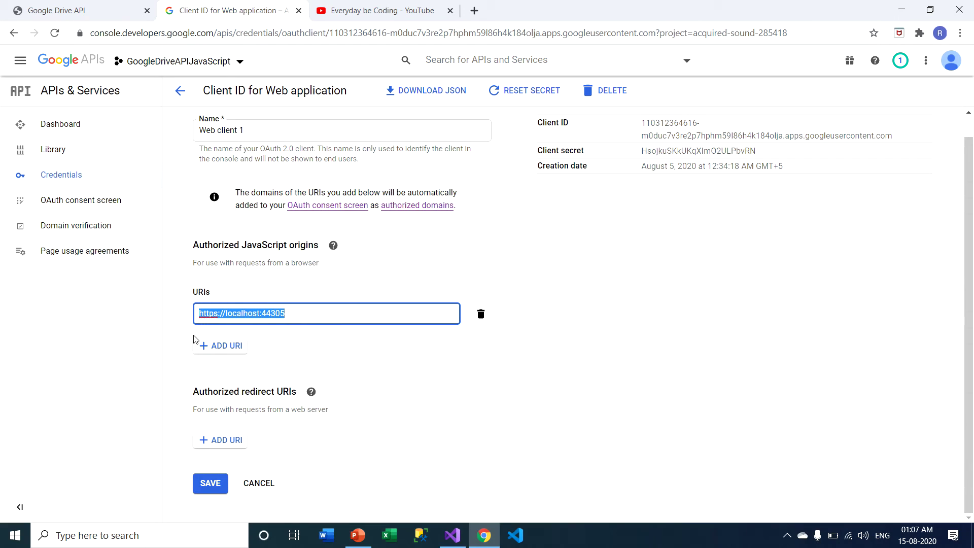
click(591, 395)
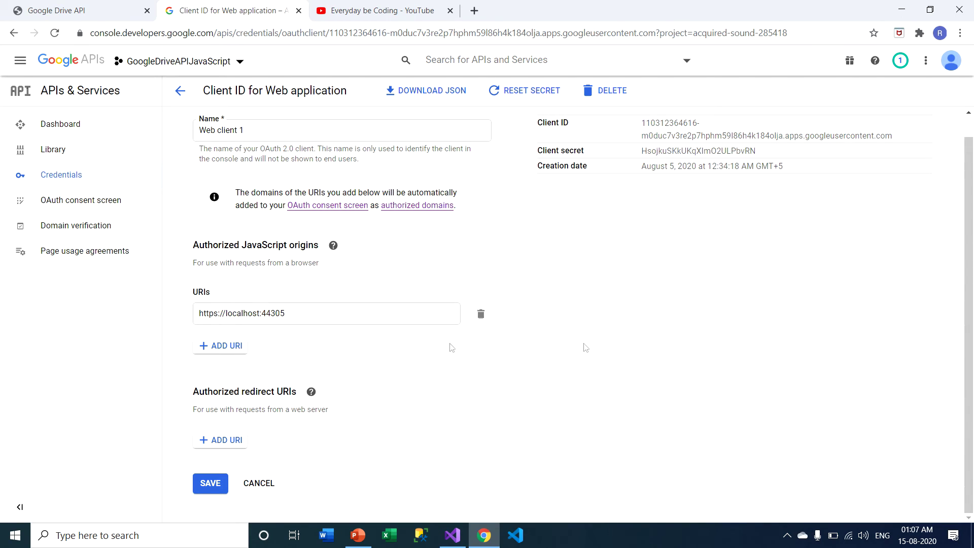
scroll(672, 350, up, 1)
drag(203, 152, 261, 153)
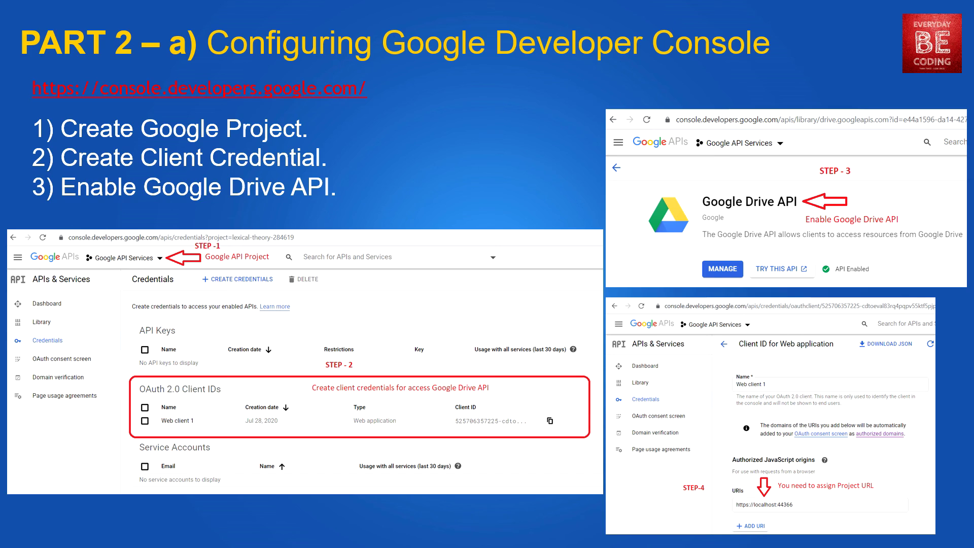
click(901, 486)
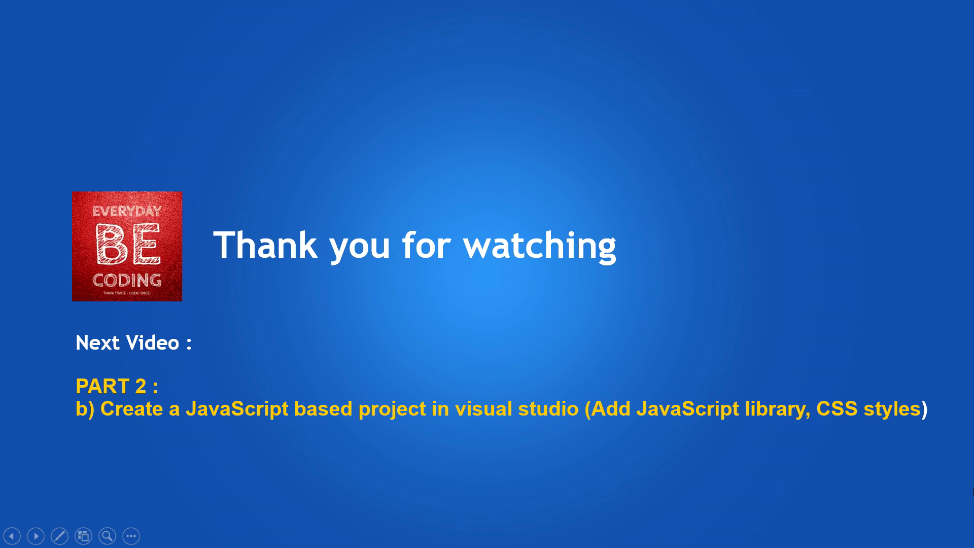